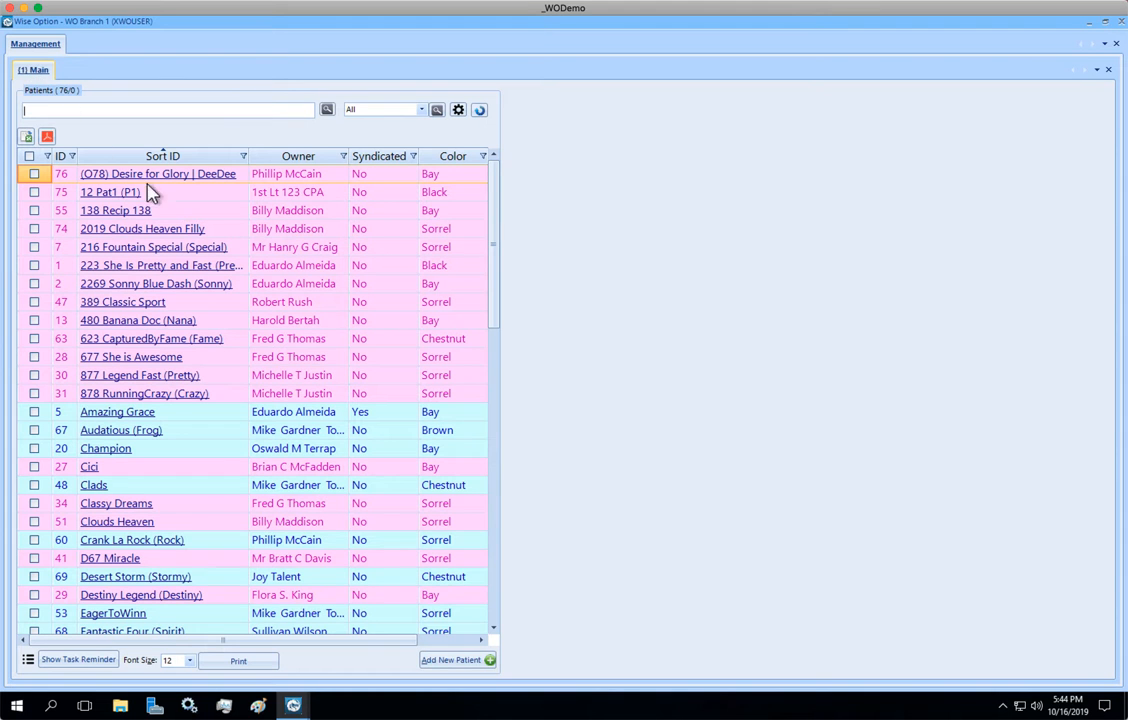
- Open patient Cici's record, and open the program options in a new tab at the SortID settings
click(156, 470)
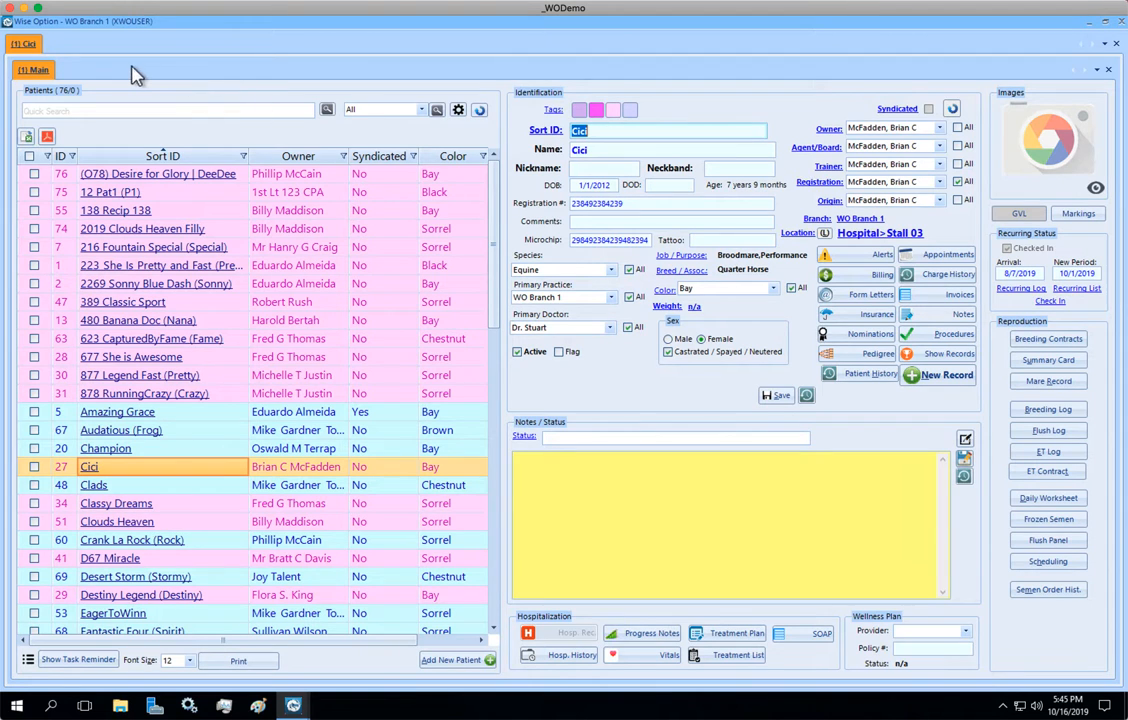
click(31, 49)
right_click(30, 47)
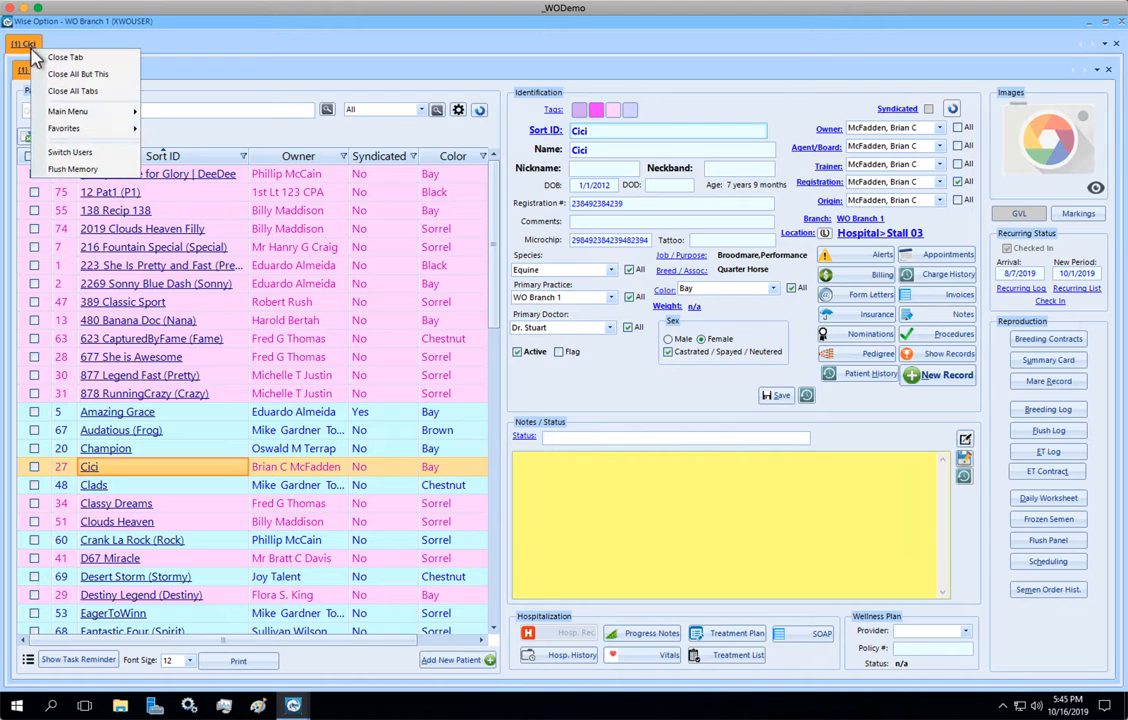
mouse_move(100, 122)
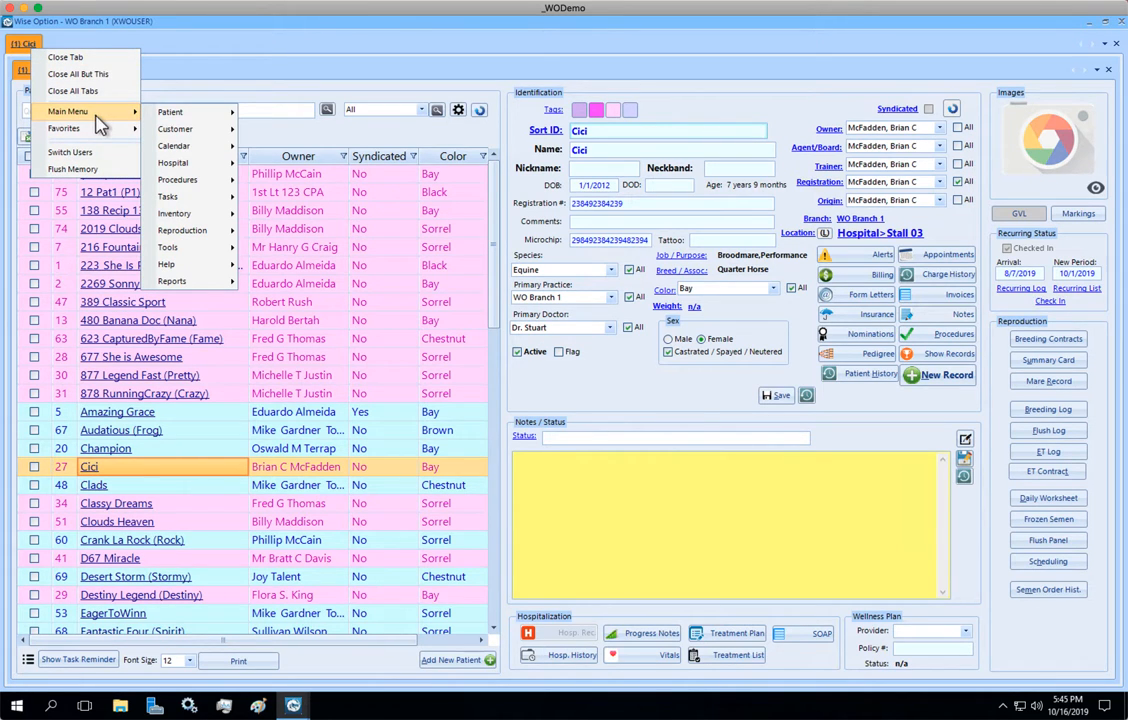
mouse_move(205, 257)
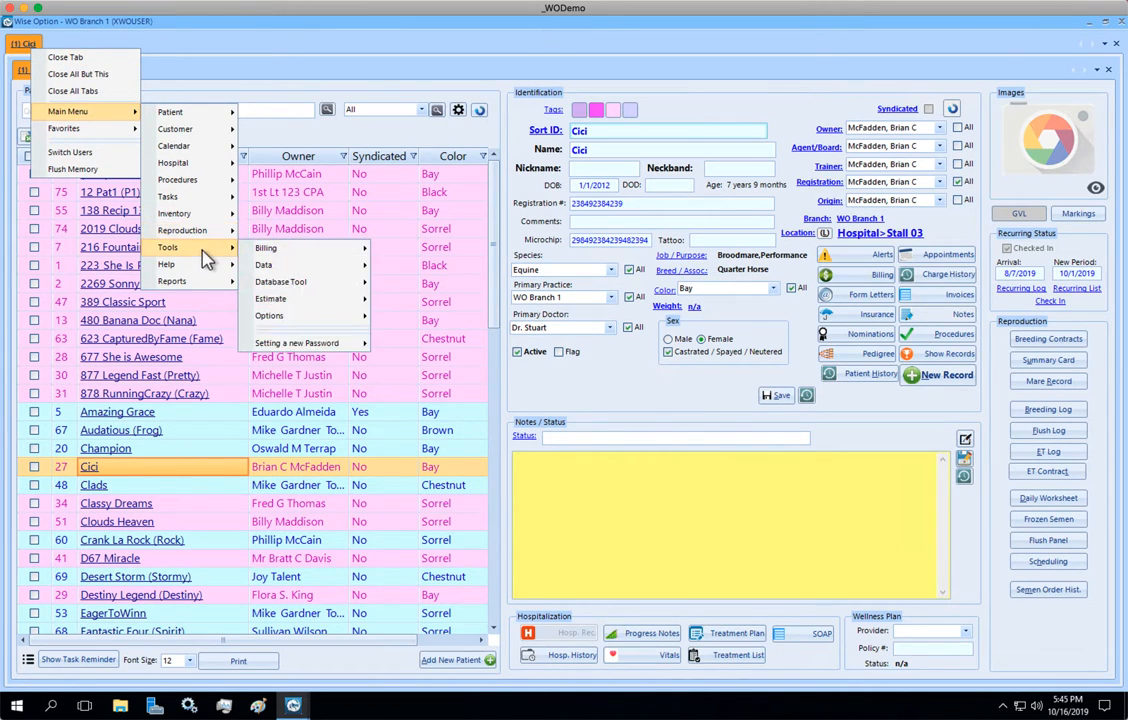
mouse_move(307, 318)
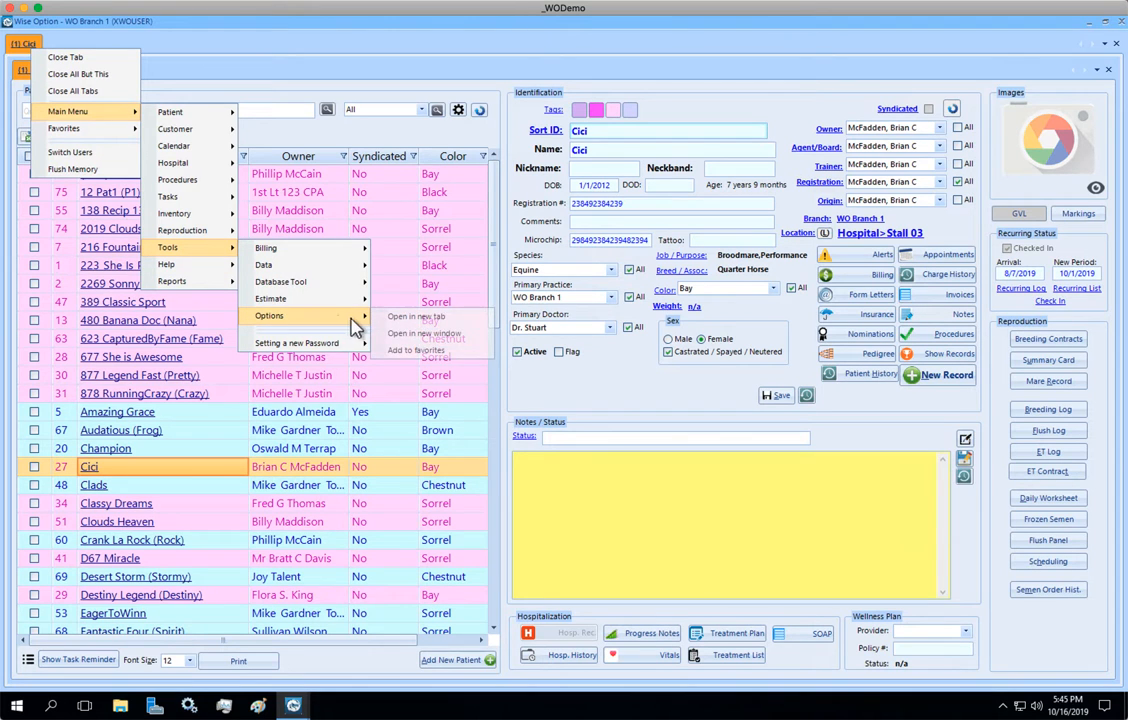
click(404, 319)
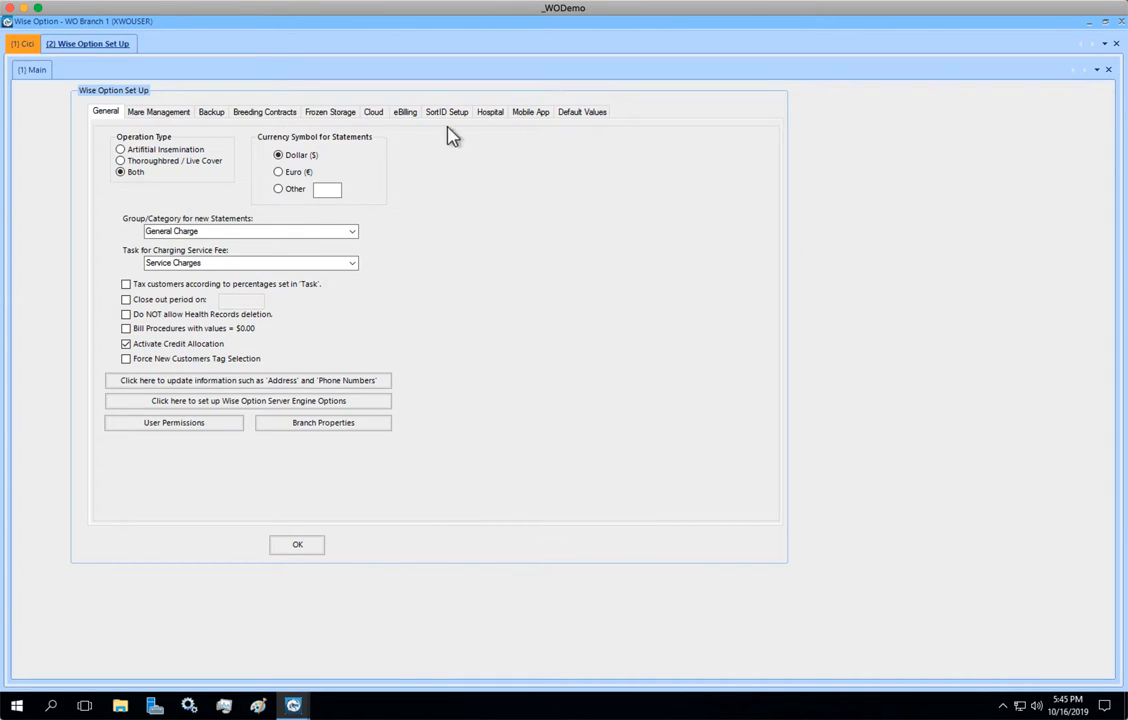
click(456, 117)
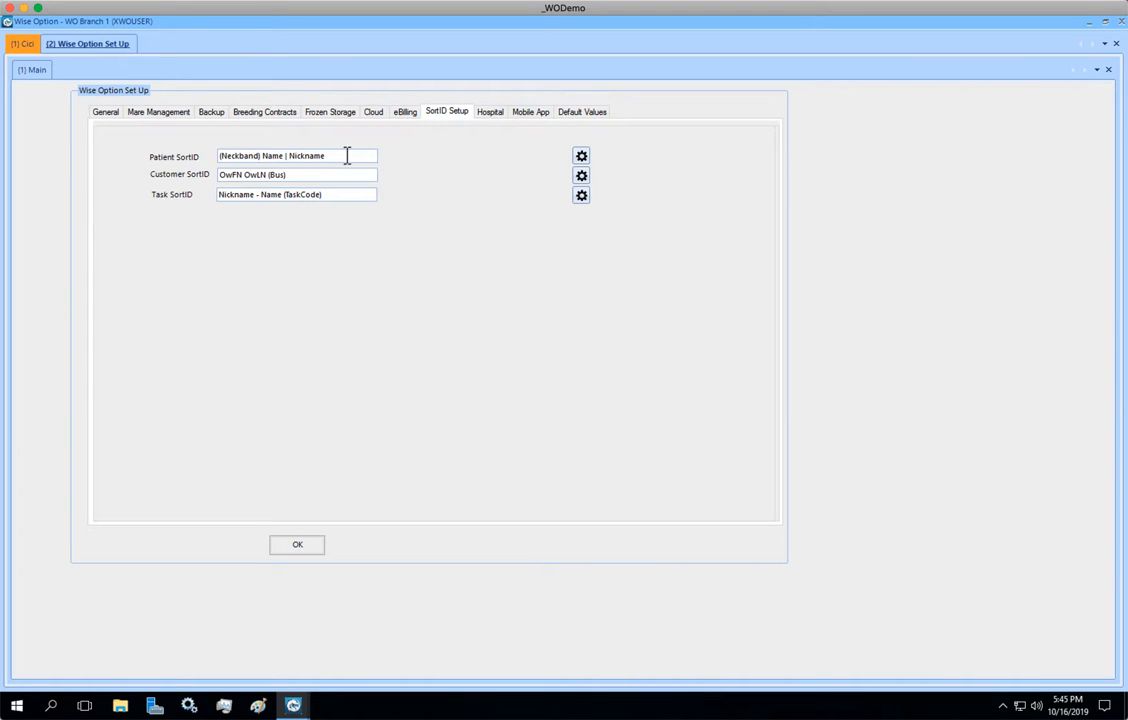
- Add a new patient SortID mask reading Nickname - Name (Neckband) to the mask list and save it
drag(326, 155, 203, 154)
click(581, 157)
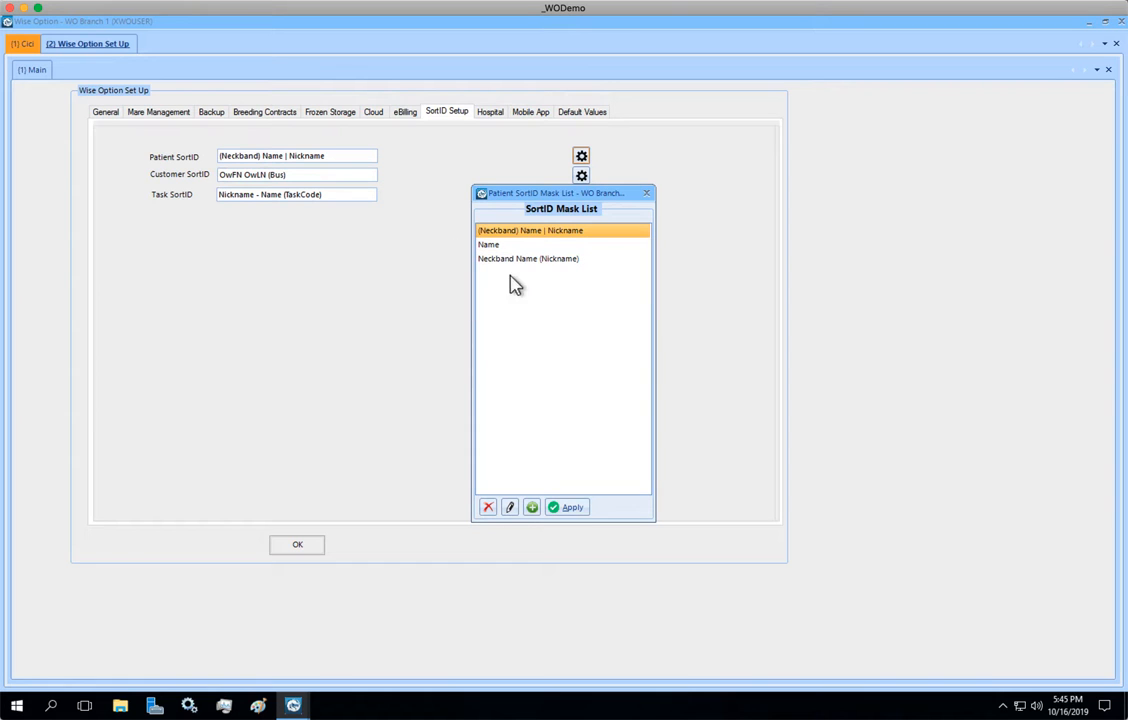
click(531, 507)
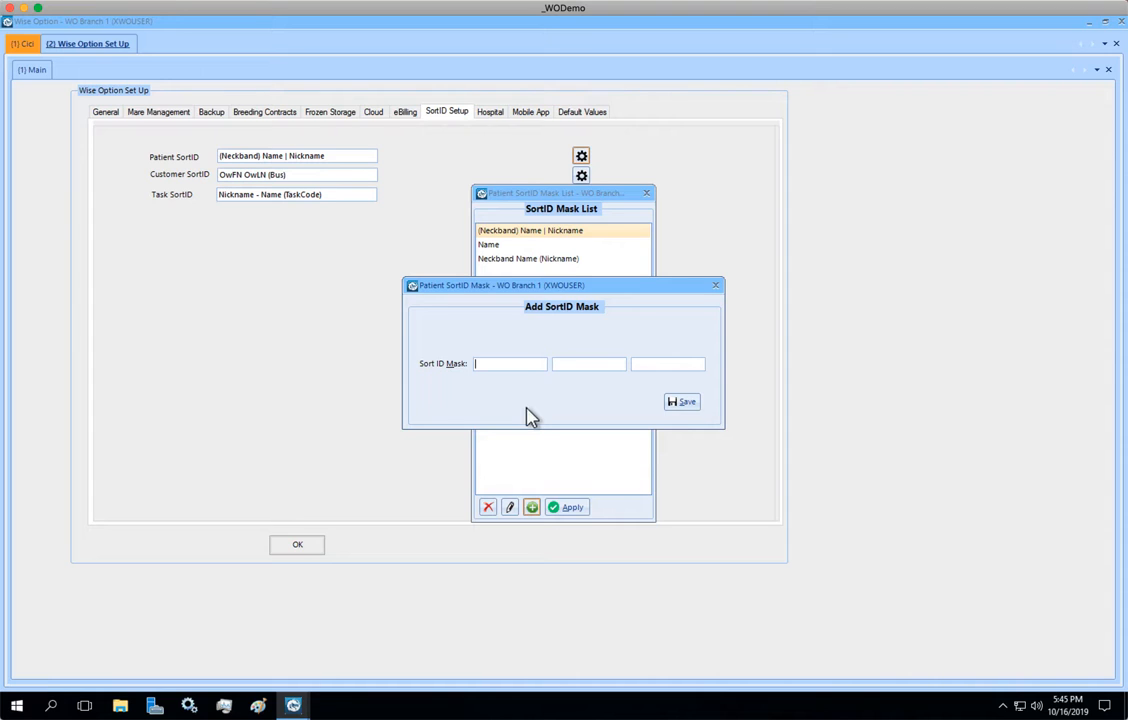
text(Ni)
text(ckname)
text(me)
text(Neck)
text(band))
click(687, 403)
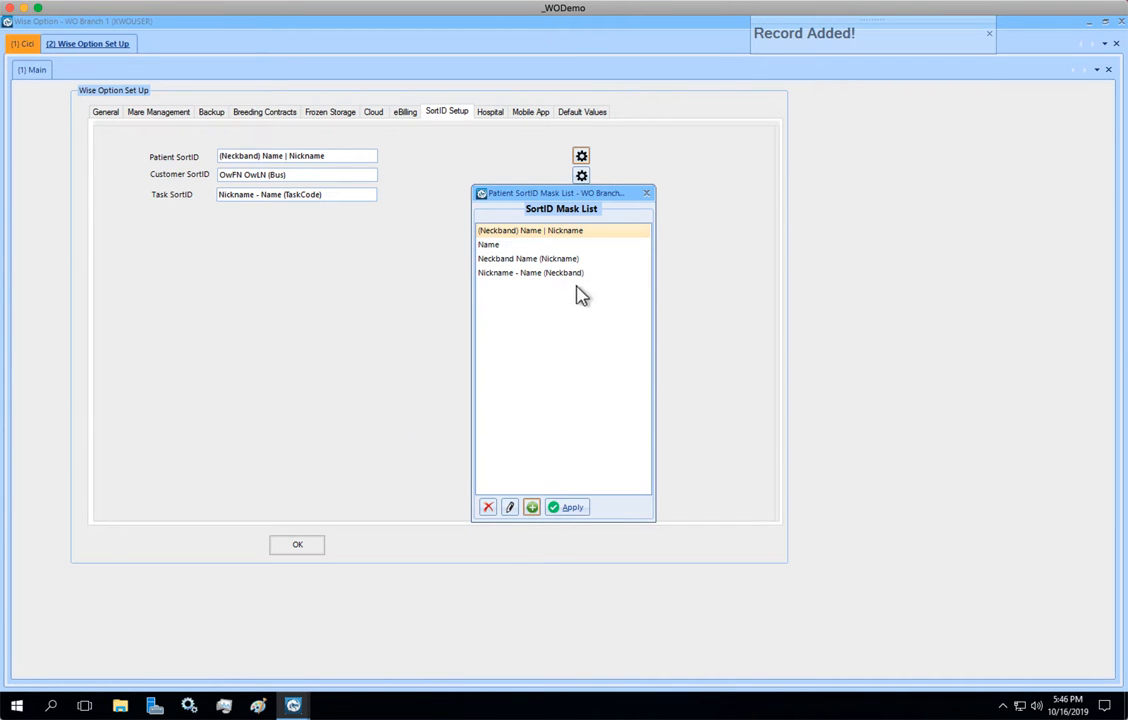
- Apply the Nickname - Name (Neckband) mask as the Patient SortID
click(562, 274)
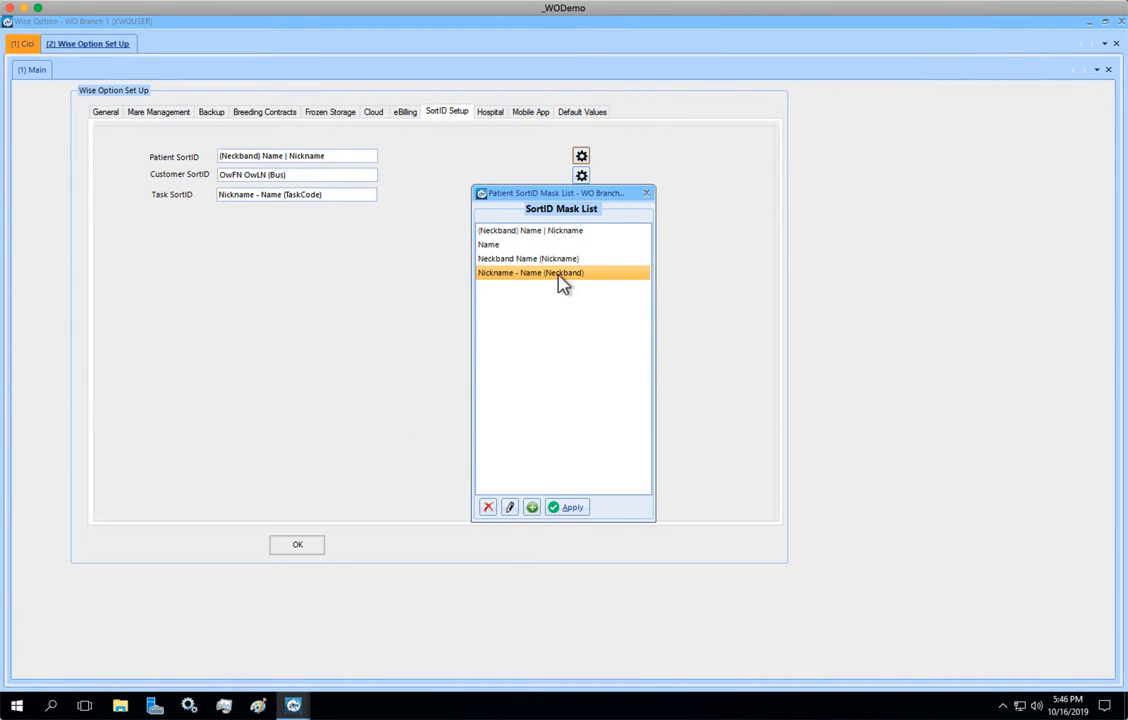
click(566, 508)
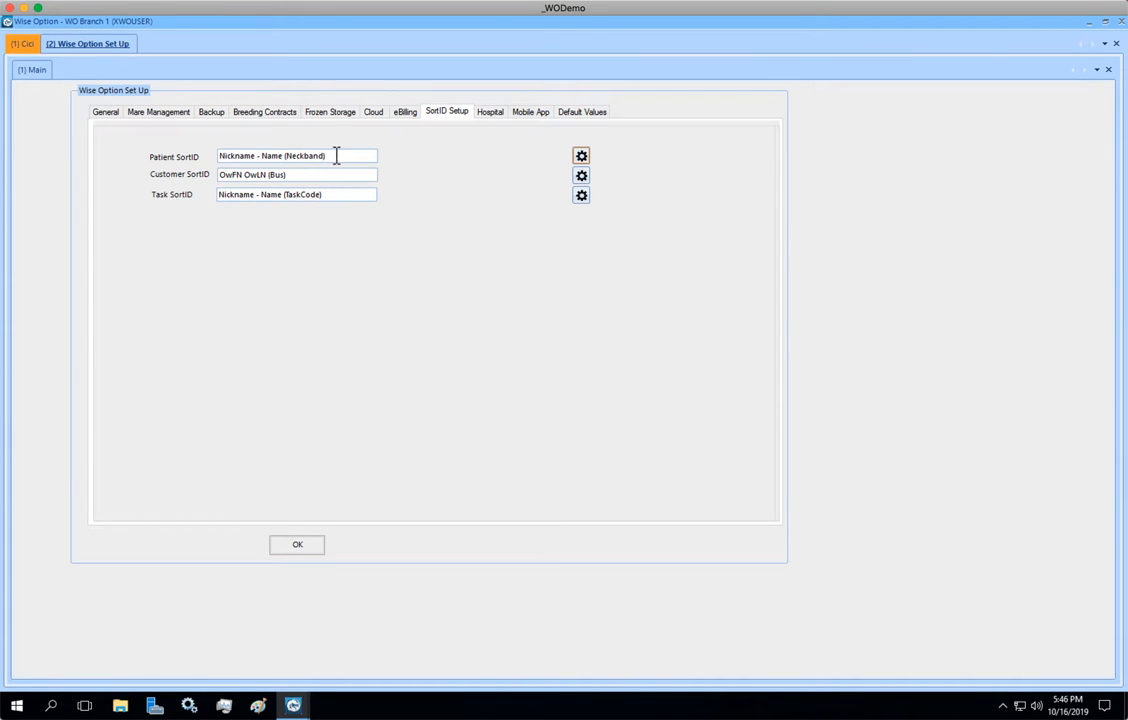
drag(337, 156, 219, 156)
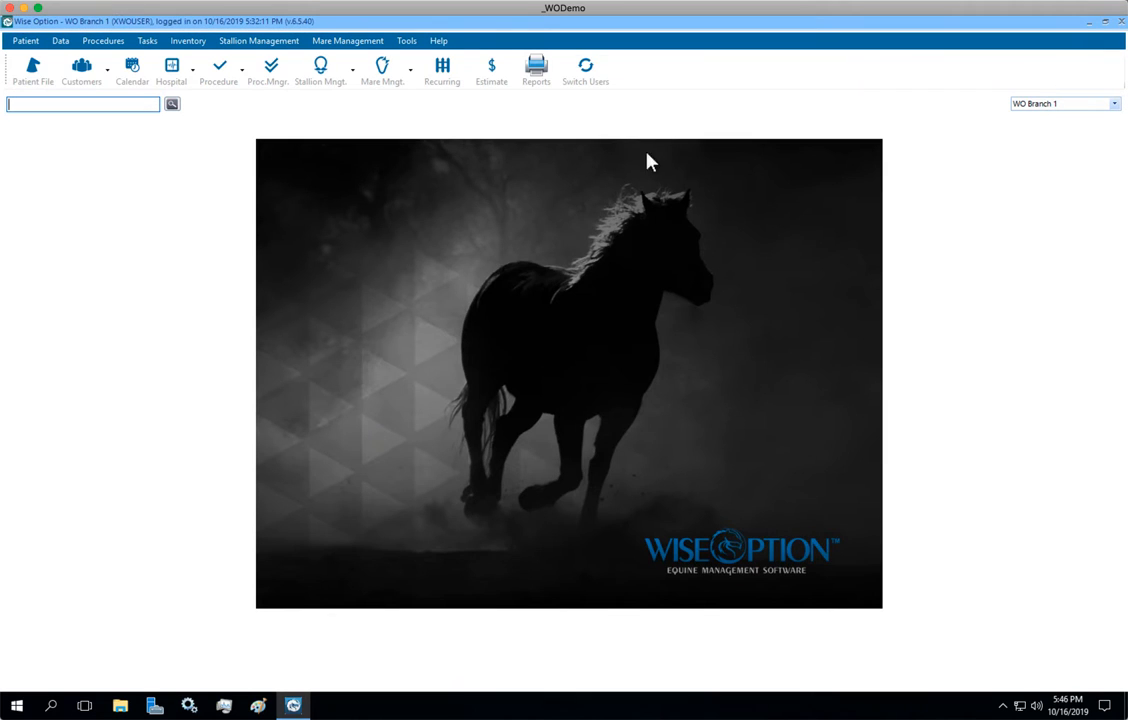
click(440, 42)
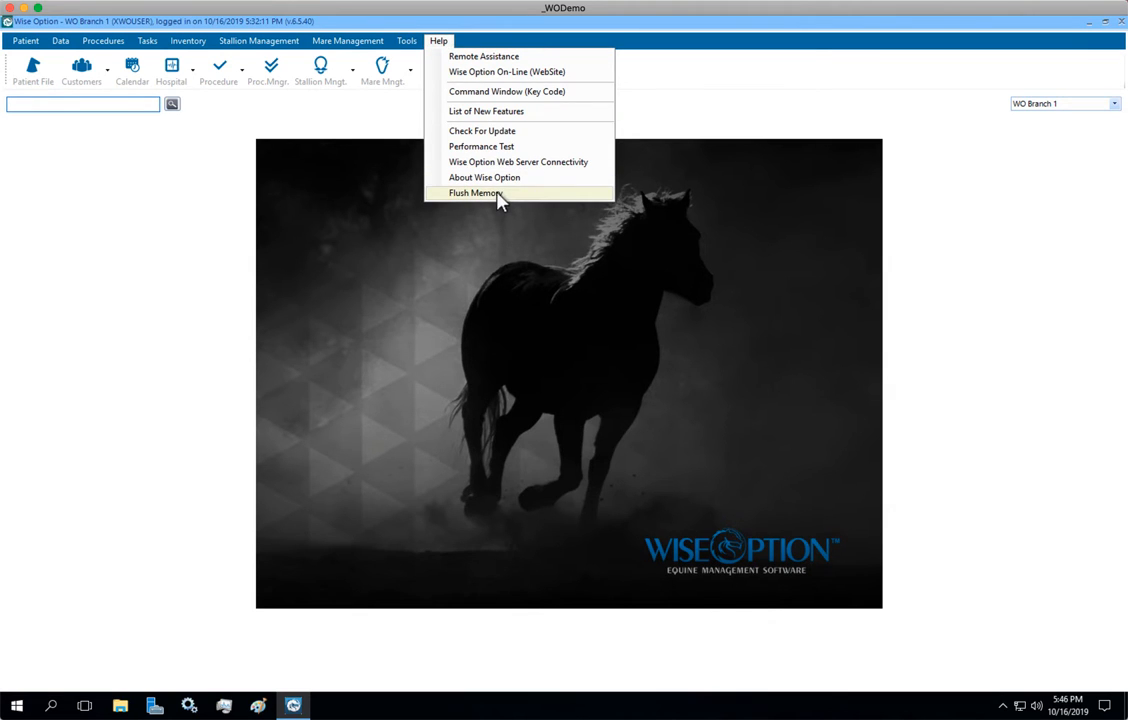
click(689, 156)
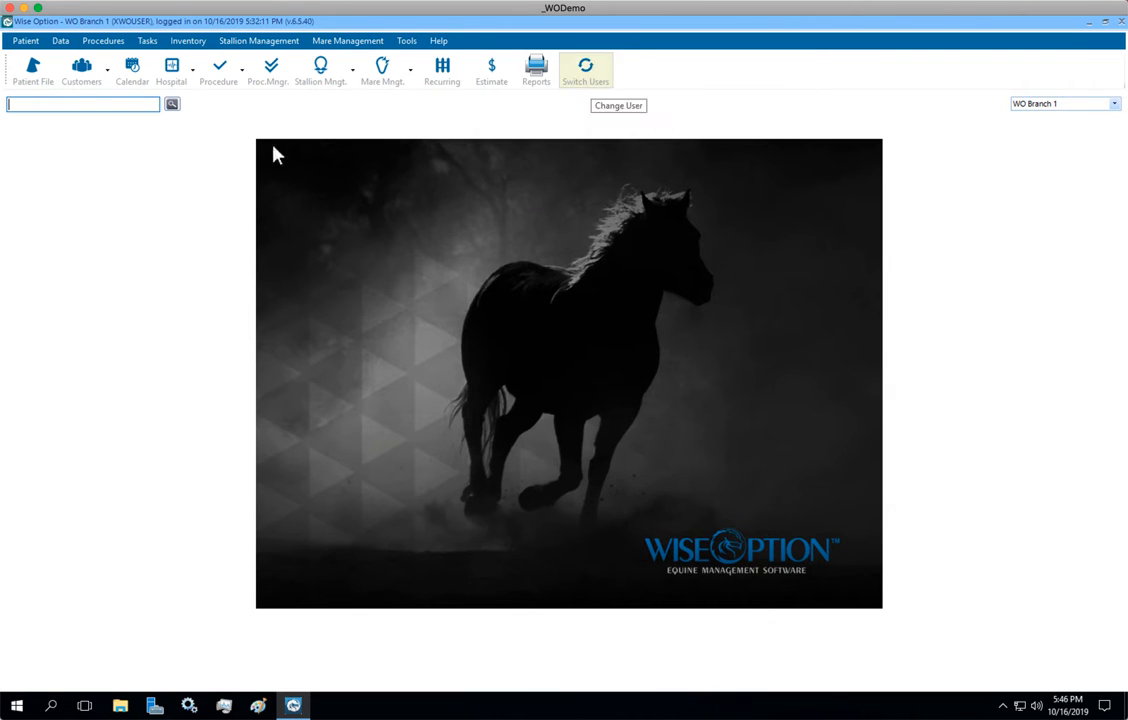
- Open Cici's record from the patient file and enter 56 as the neckband
click(33, 70)
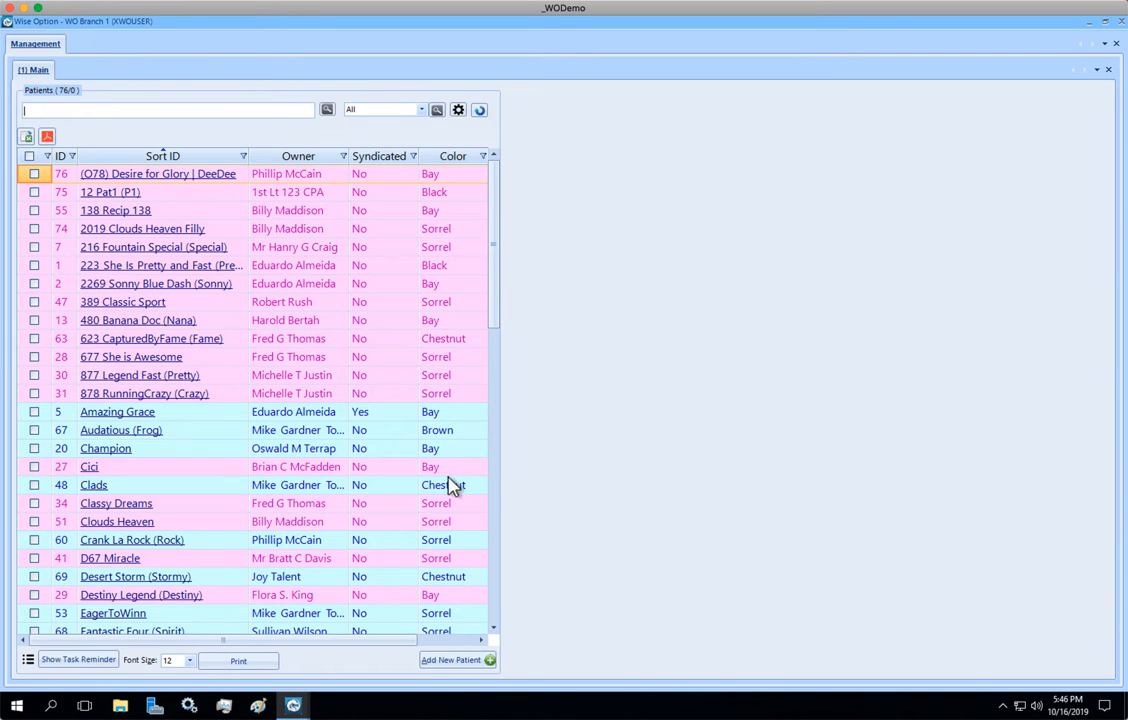
double_click(131, 472)
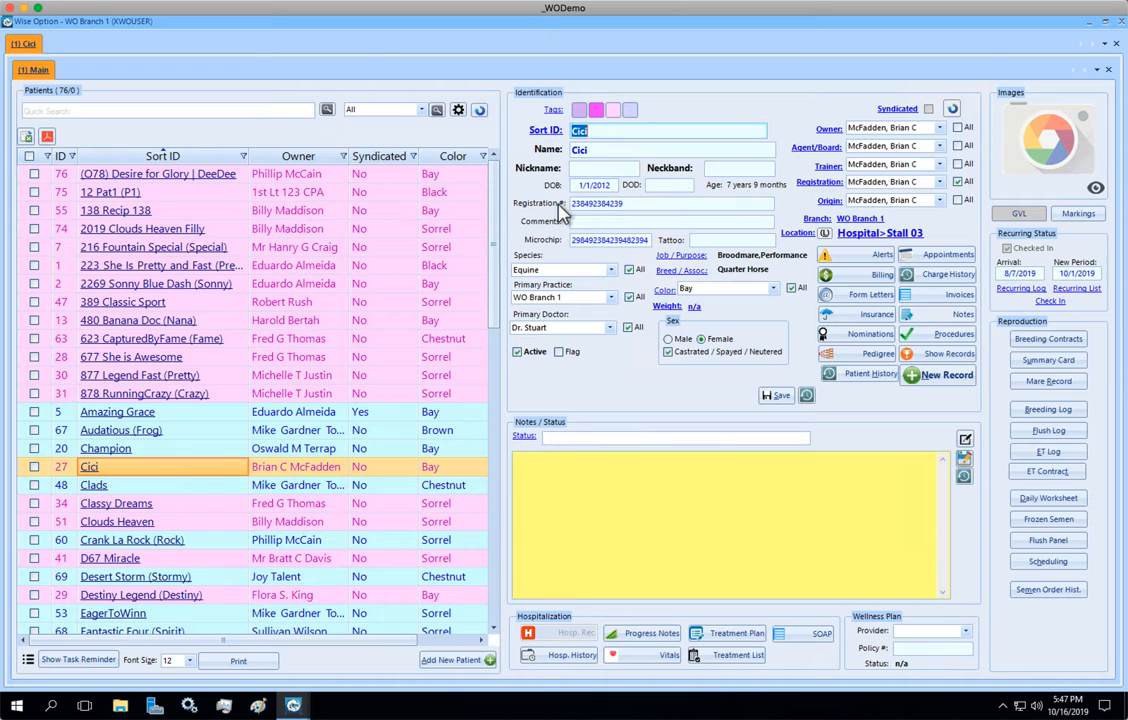
click(731, 170)
text(56)
- Reopen the Wise Option setup in a new tab and show its SortID settings
right_click(30, 50)
mouse_move(70, 106)
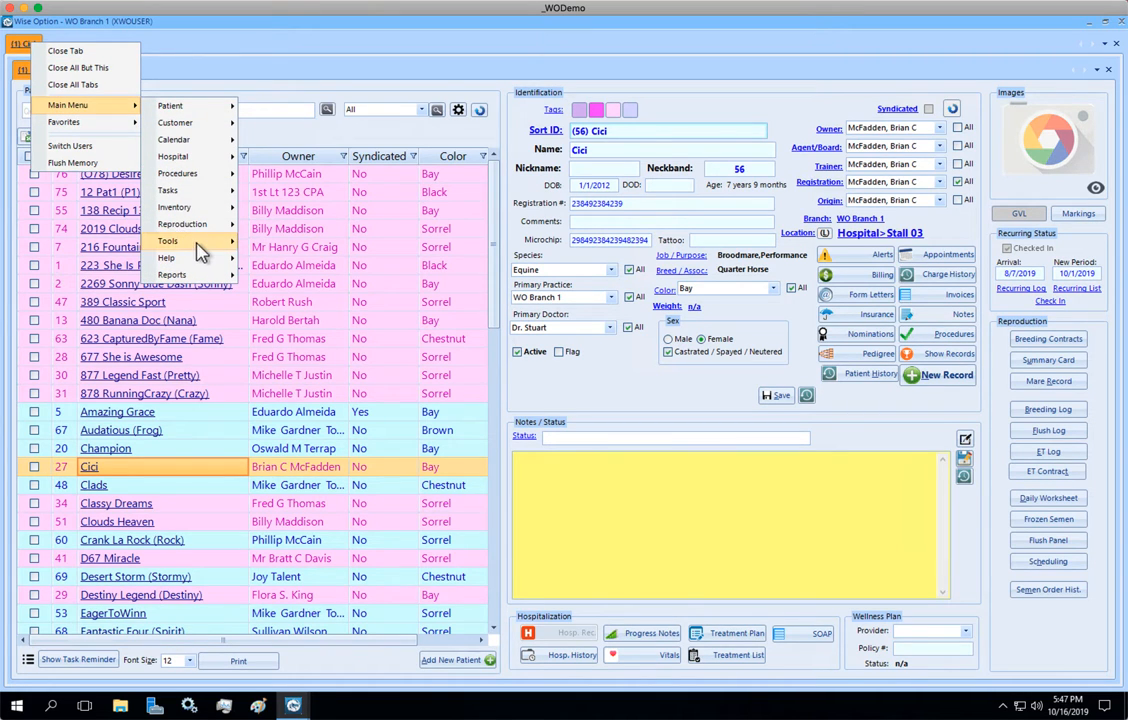
mouse_move(200, 246)
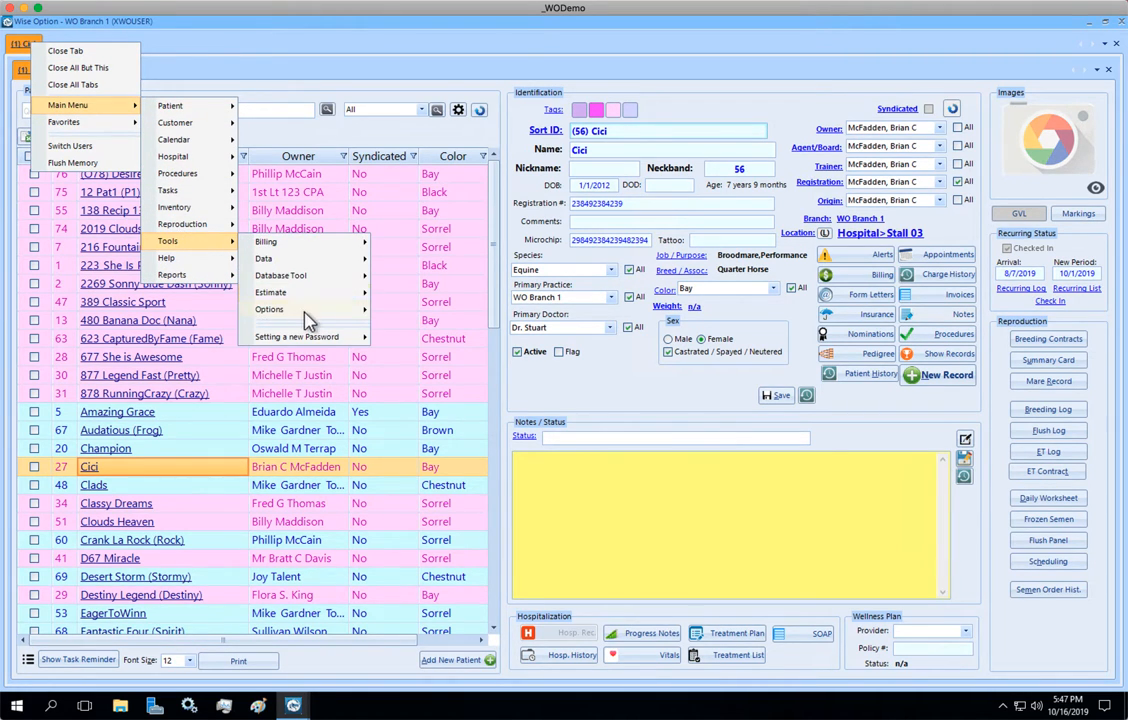
mouse_move(308, 320)
click(398, 317)
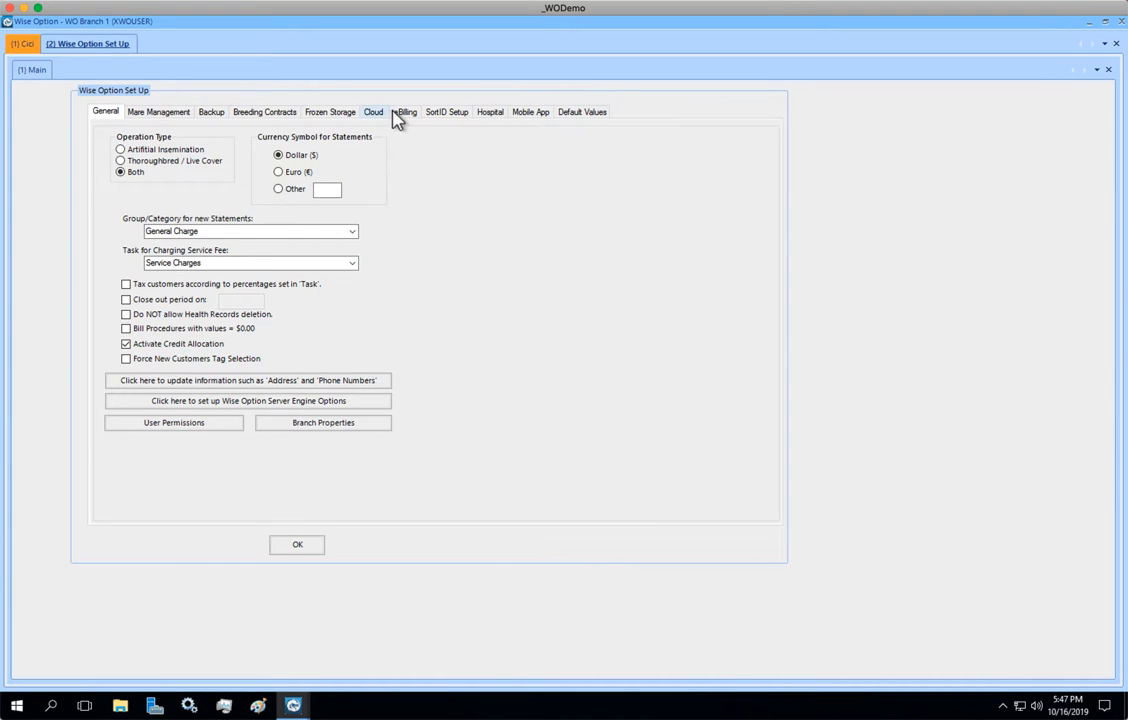
click(449, 112)
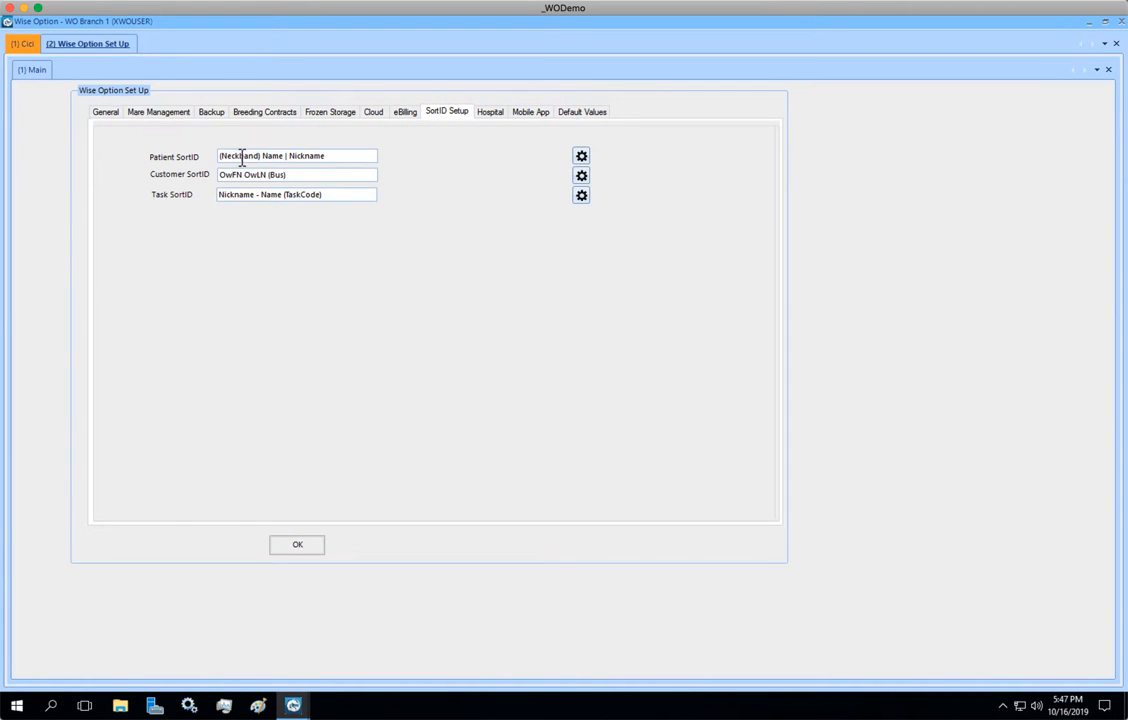
- Set the Patient SortID to the Nickname - Name (Neckband) mask and confirm the setup
click(580, 158)
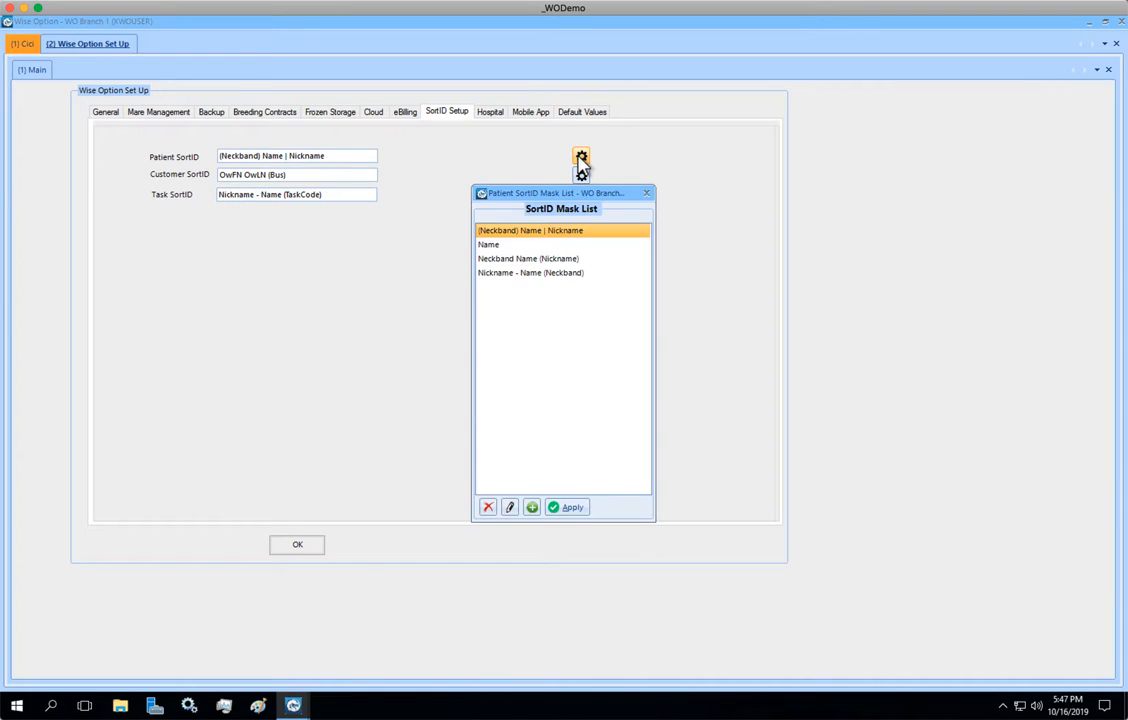
click(511, 274)
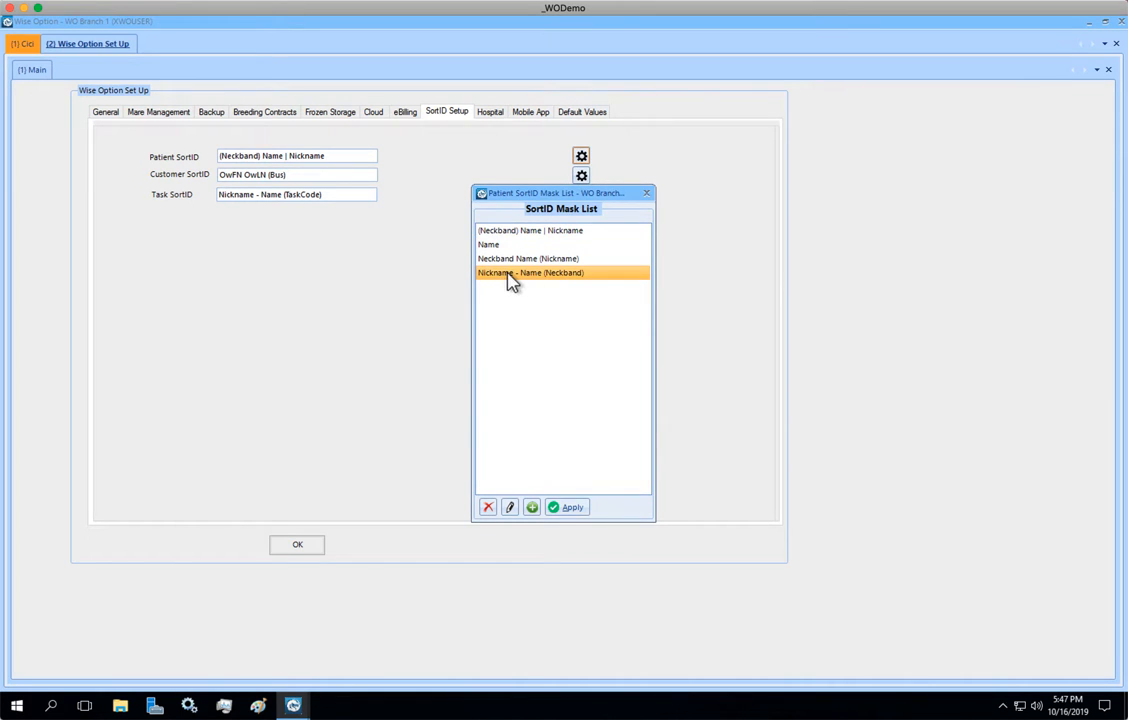
click(567, 508)
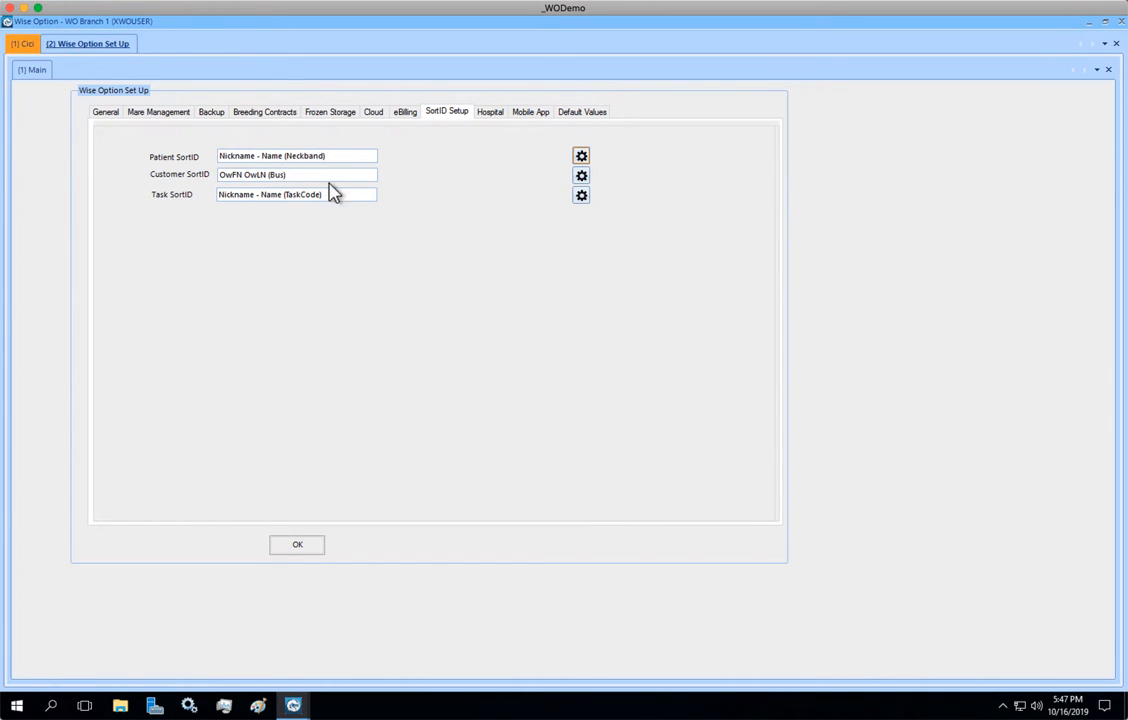
click(292, 548)
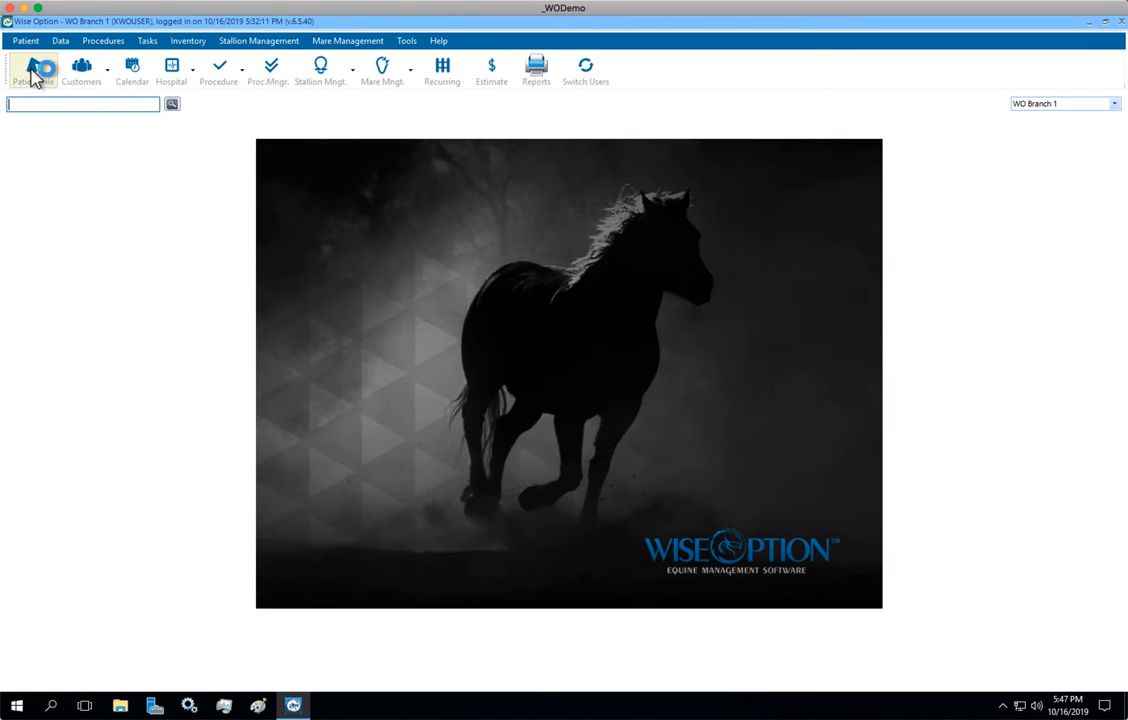
- Reload the patient list, reopen Cici's record and set the neckband to 56
click(31, 64)
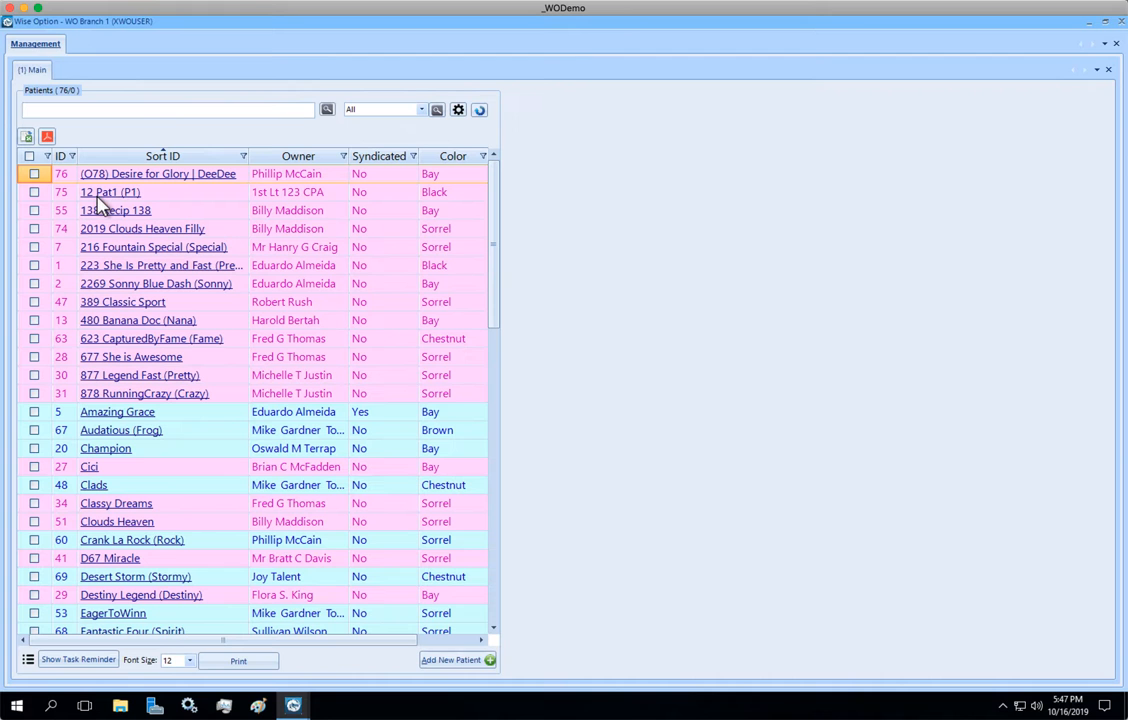
click(98, 474)
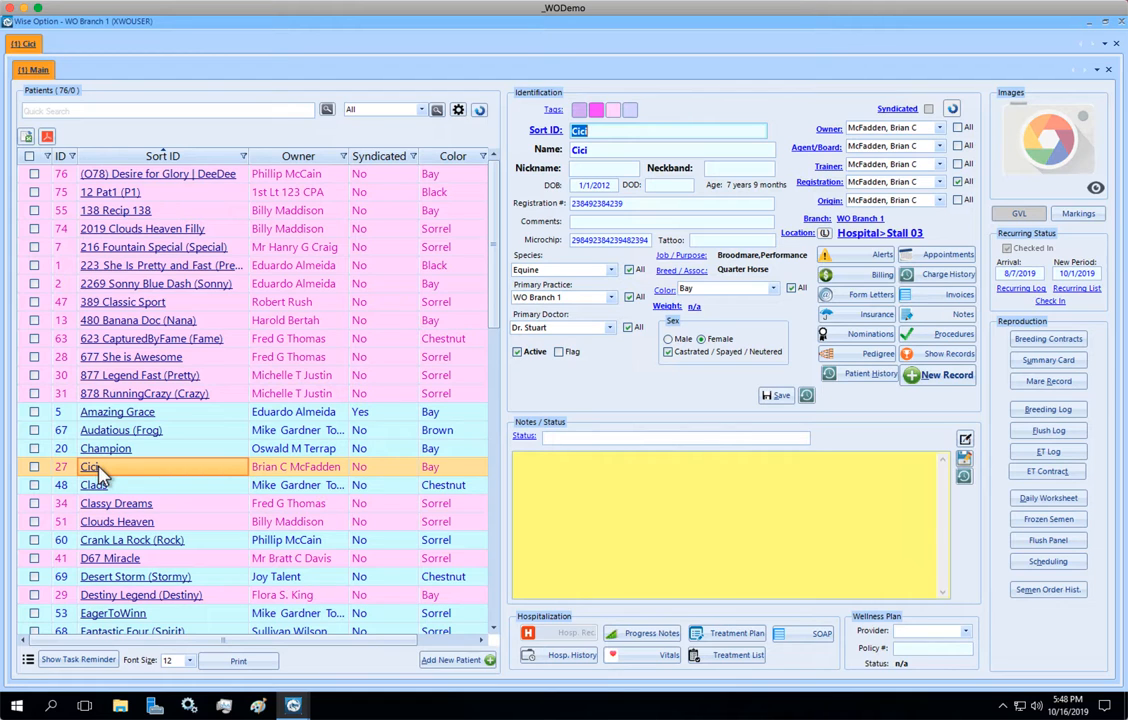
click(742, 165)
text(56)
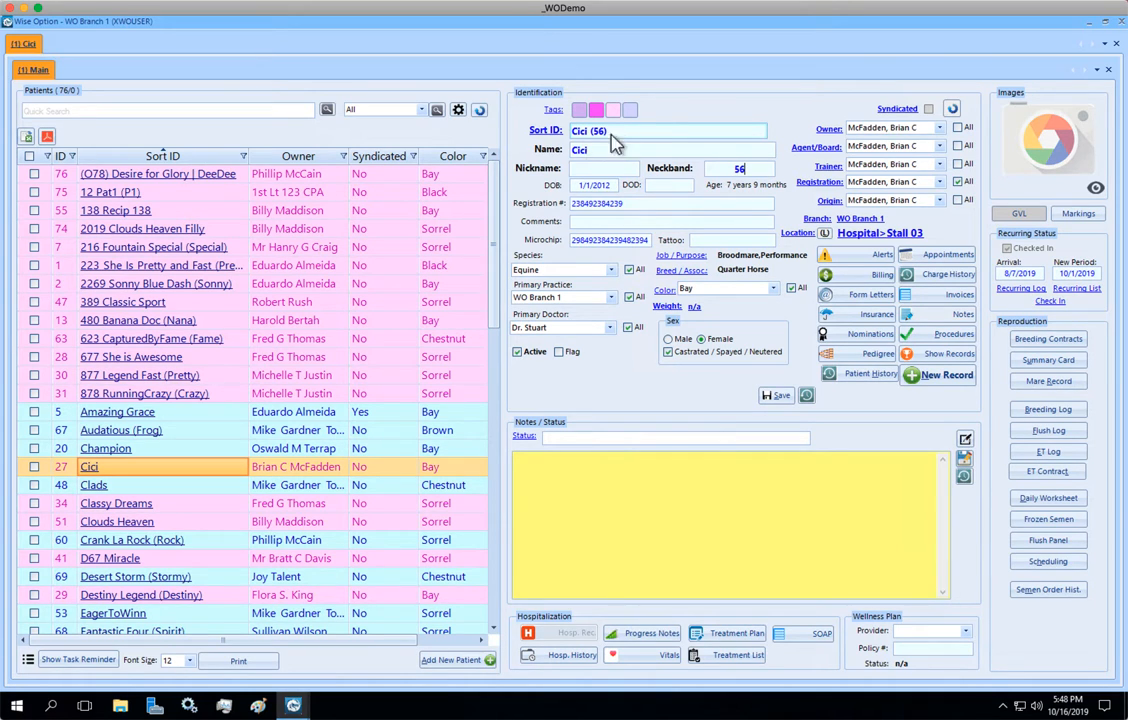
click(606, 170)
key(shift+Tab)
text(Brand Cic)
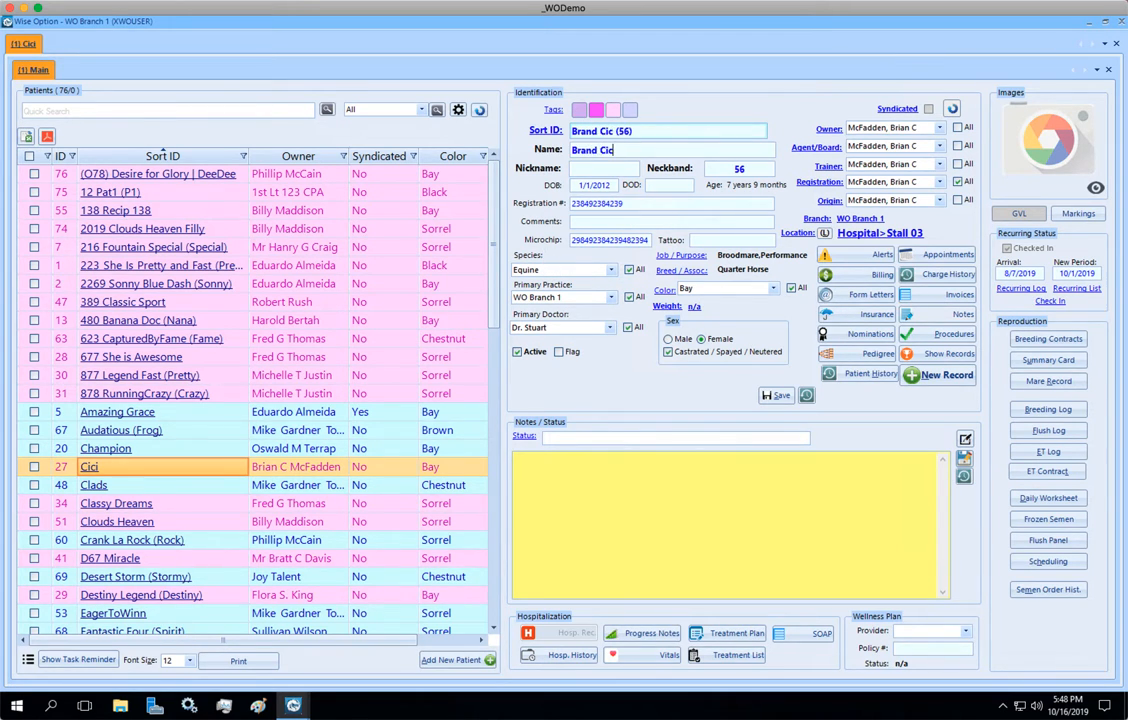
text(i Champion)
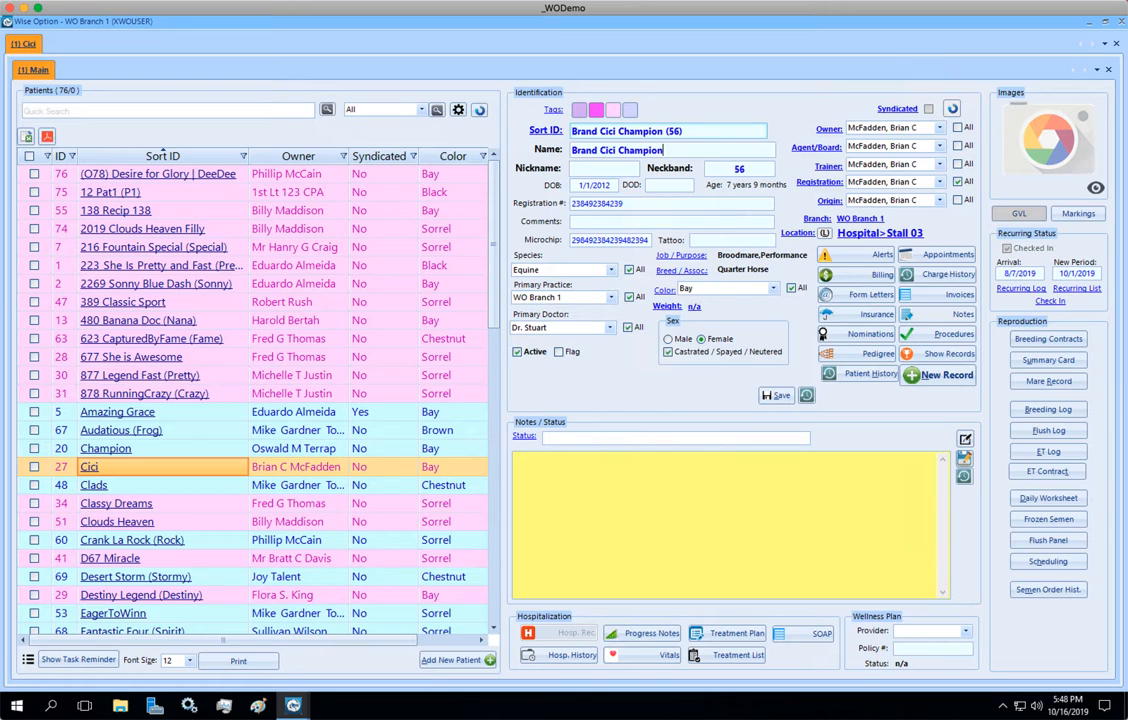
text(Cici)
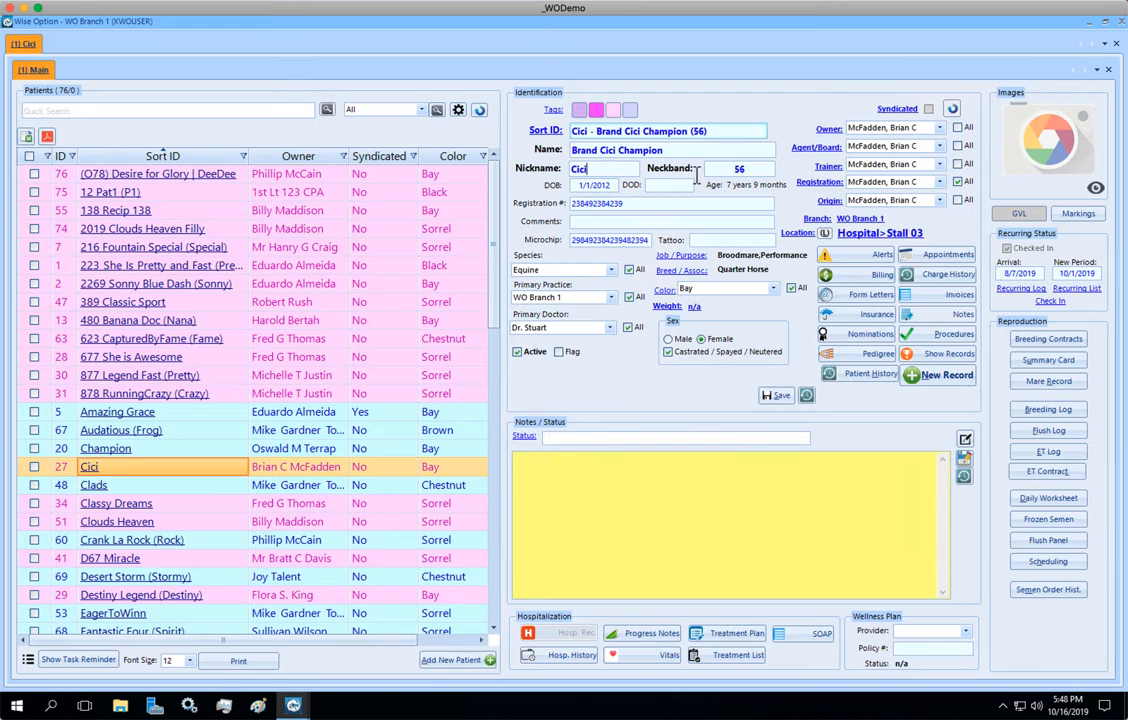
- Check the generated Sort ID of Brand Cici Champion and save the patient record
drag(713, 130, 476, 112)
click(592, 149)
drag(718, 131, 487, 111)
click(701, 146)
click(776, 396)
- Regenerate the Sort ID of patient 877 Legend Fast (Pretty) by temporarily editing the name, restore the name and save the record
click(119, 377)
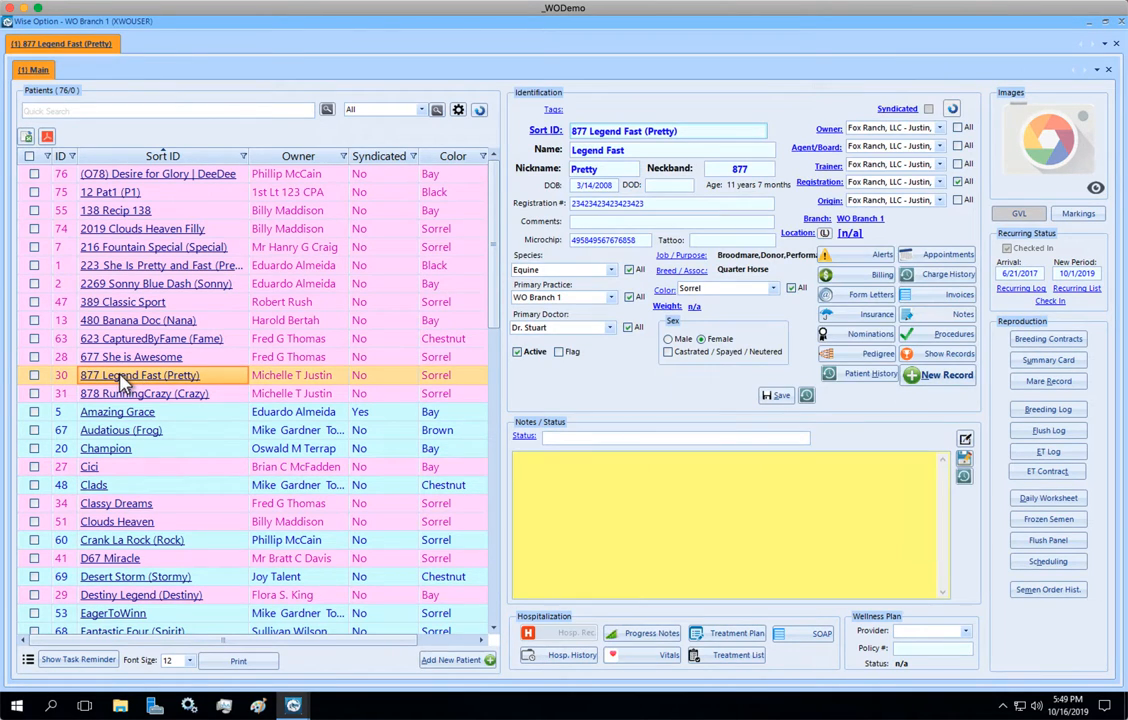
click(640, 152)
text(s)
key(BackSpace)
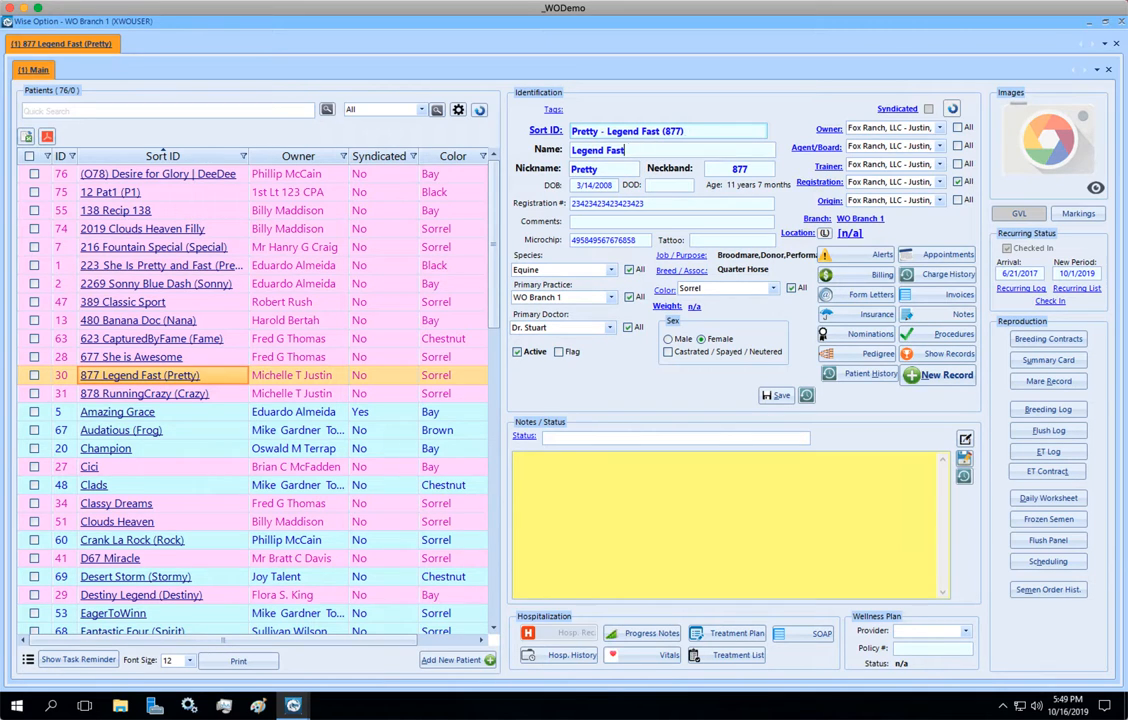
click(775, 396)
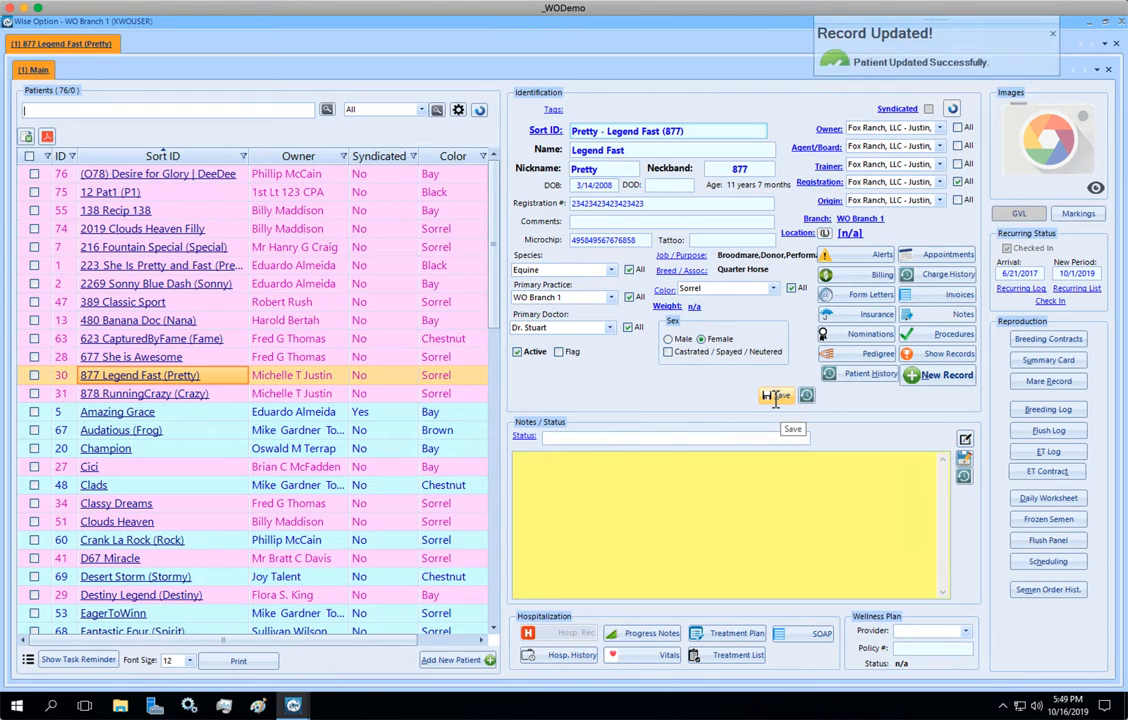
- Regenerate the Sort ID of patient 677 She is Awesome, keeping the name, add the nickname Baby and save the record
click(118, 356)
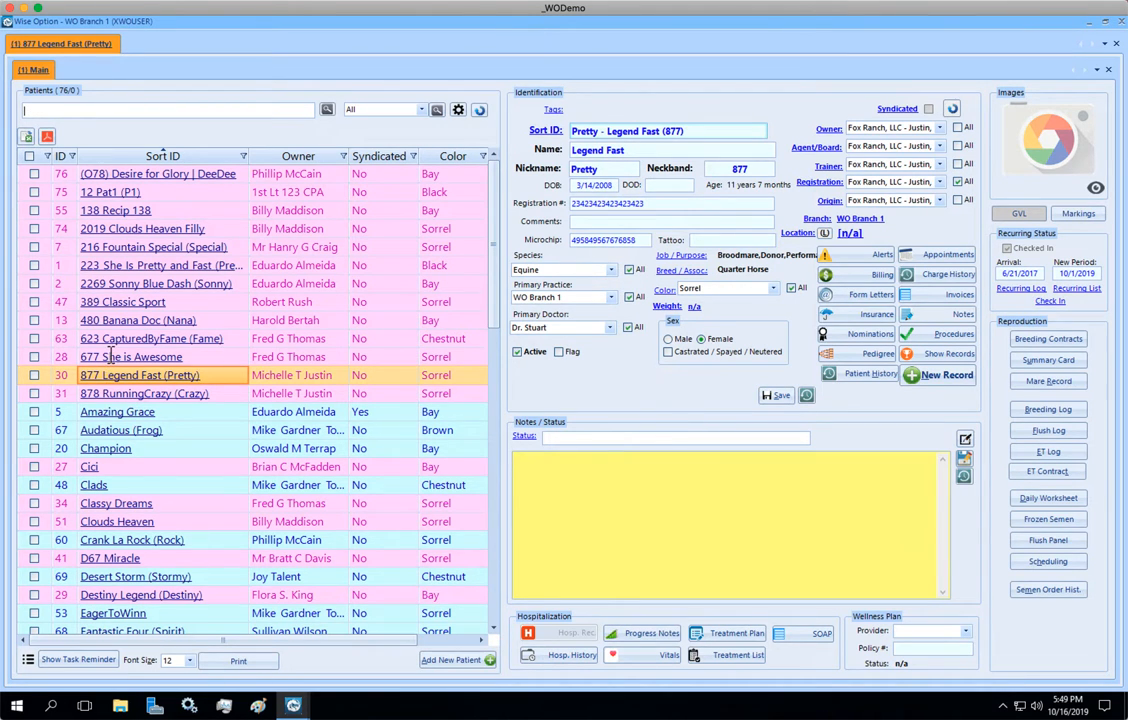
click(672, 150)
text(s)
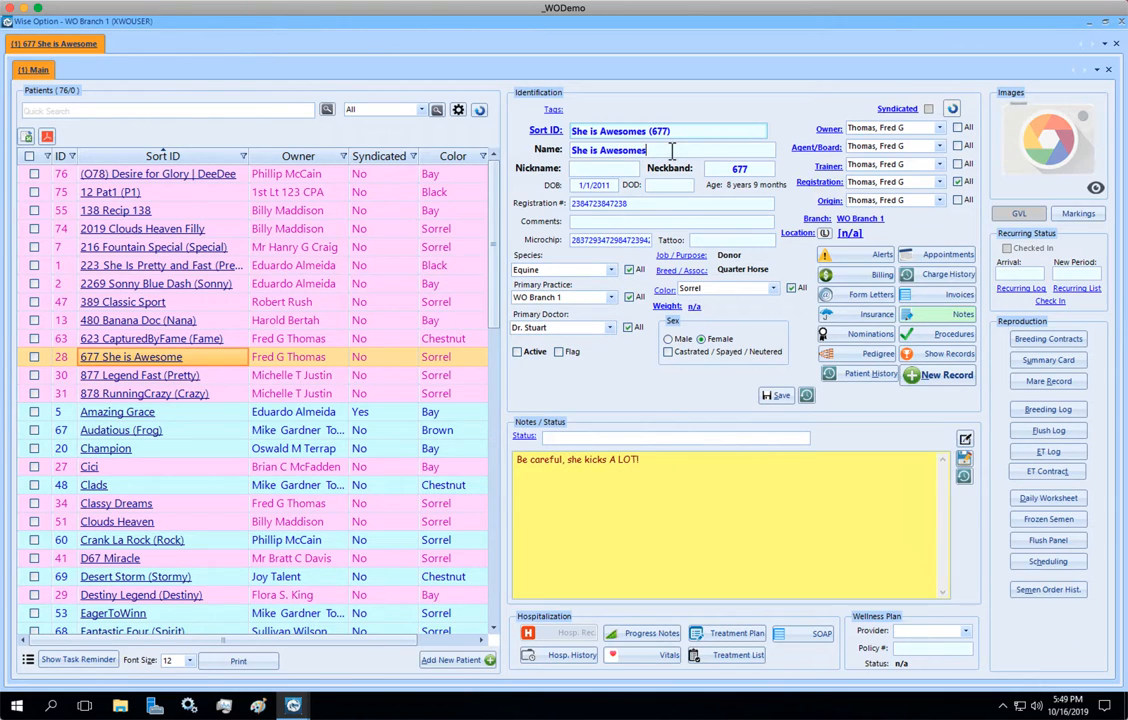
key(BackSpace)
key(Tab)
text(Baby)
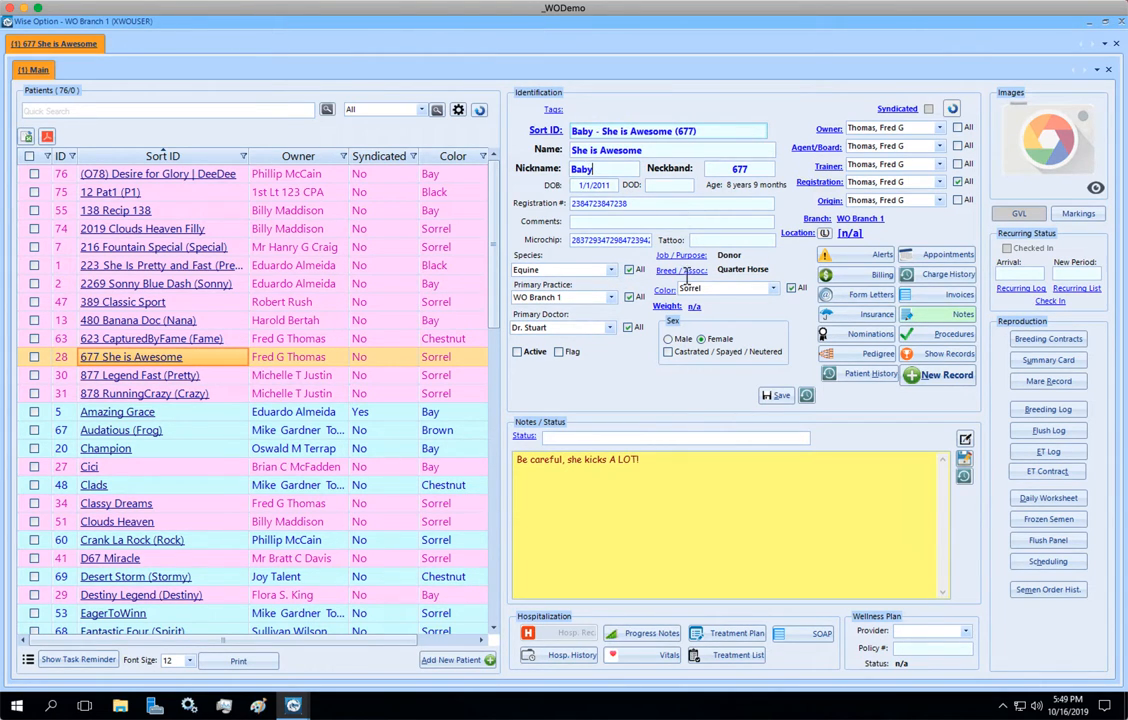
click(779, 397)
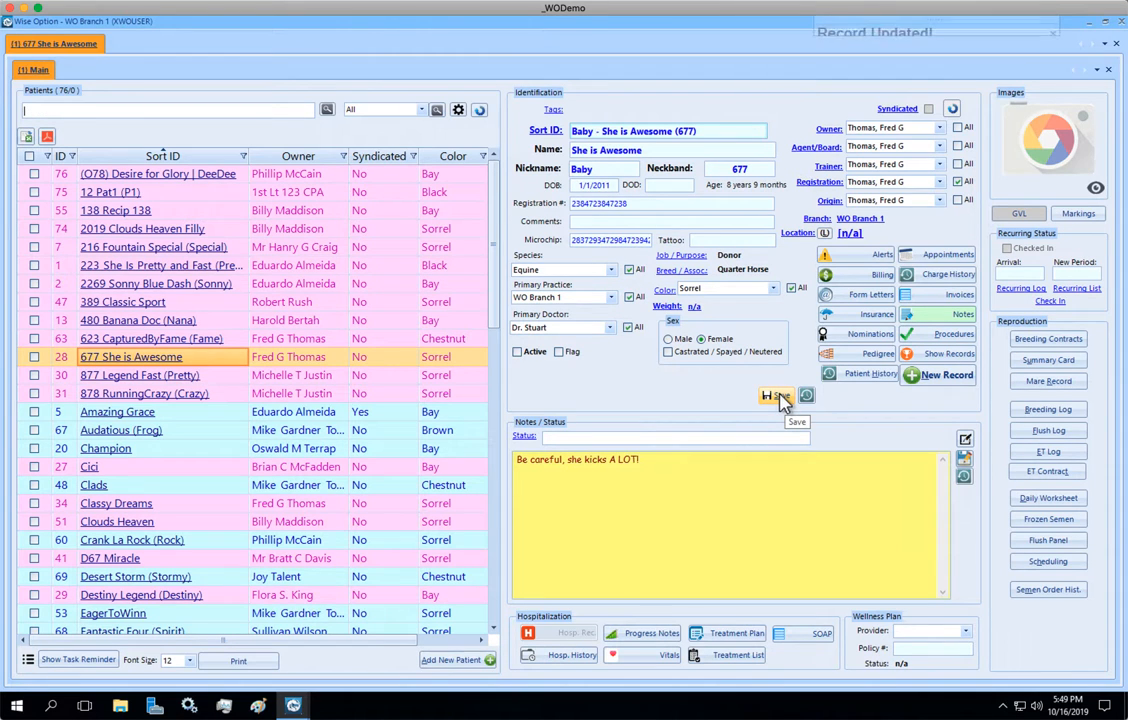